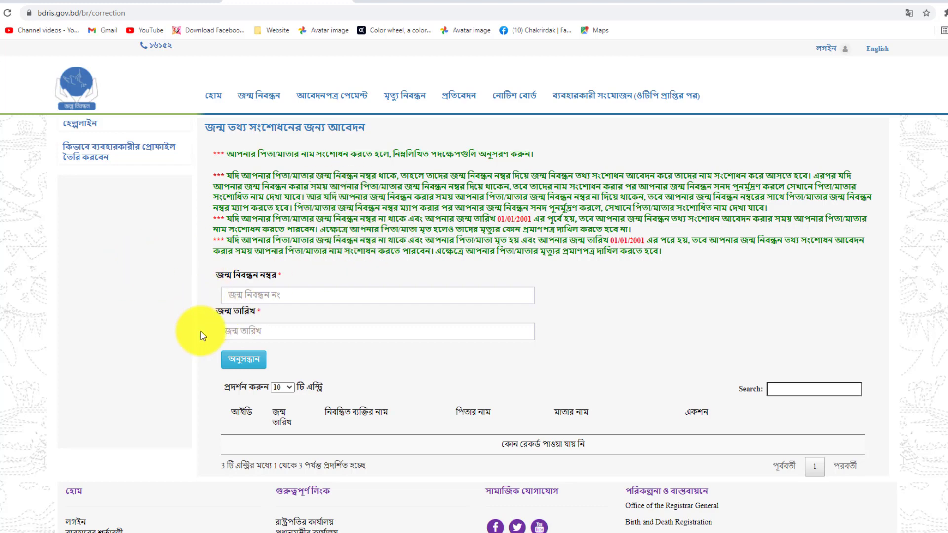
Copy the birth registration number from the Notepad text file and paste it into the form's জন্ম নিবন্ধন নম্বর field
left_click(152, 528)
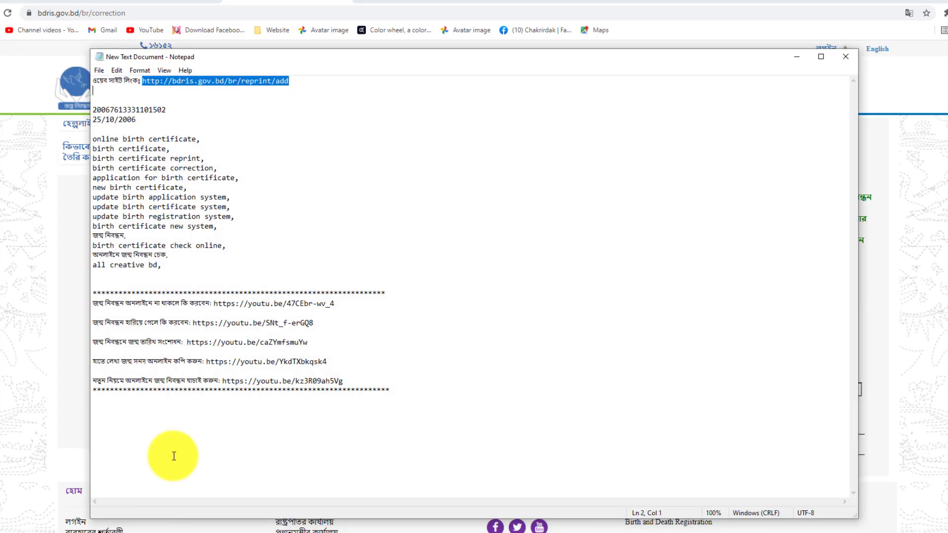
left_click_drag(167, 110, 106, 109)
right_click(117, 107)
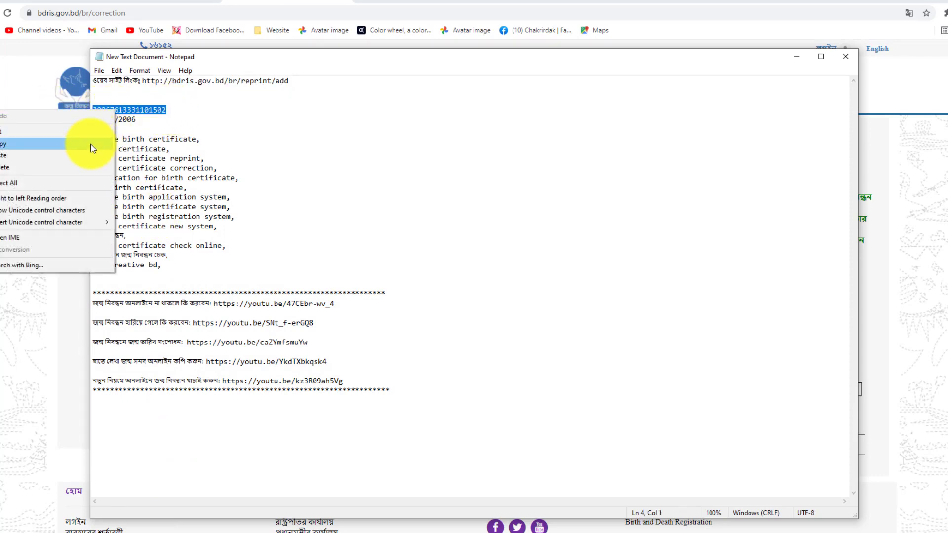
left_click(91, 144)
left_click(46, 259)
left_click(303, 294)
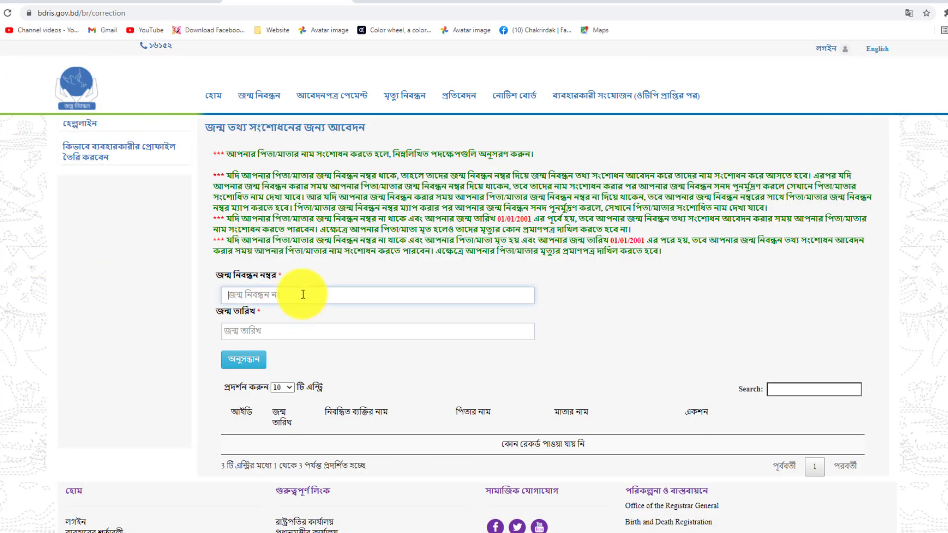
right_click(304, 296)
left_click(328, 379)
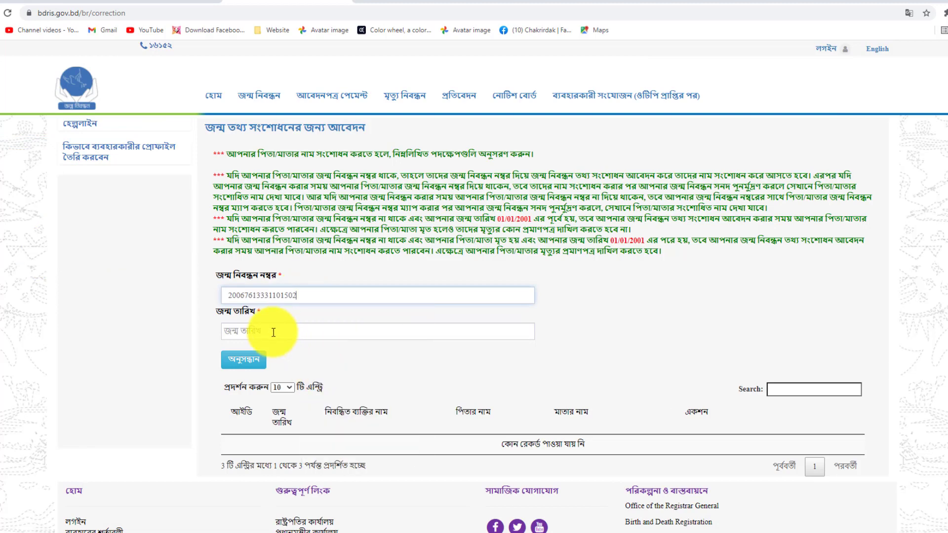
Copy the date of birth from the Notepad file and paste it into the form's জন্ম তারিখ field
left_click(275, 332)
key("alt+Tab")
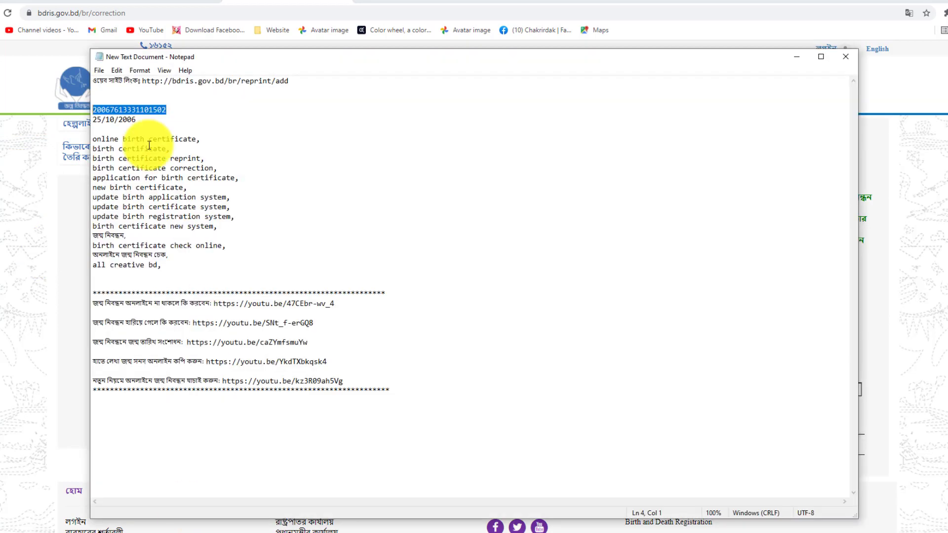
left_click_drag(137, 120, 93, 120)
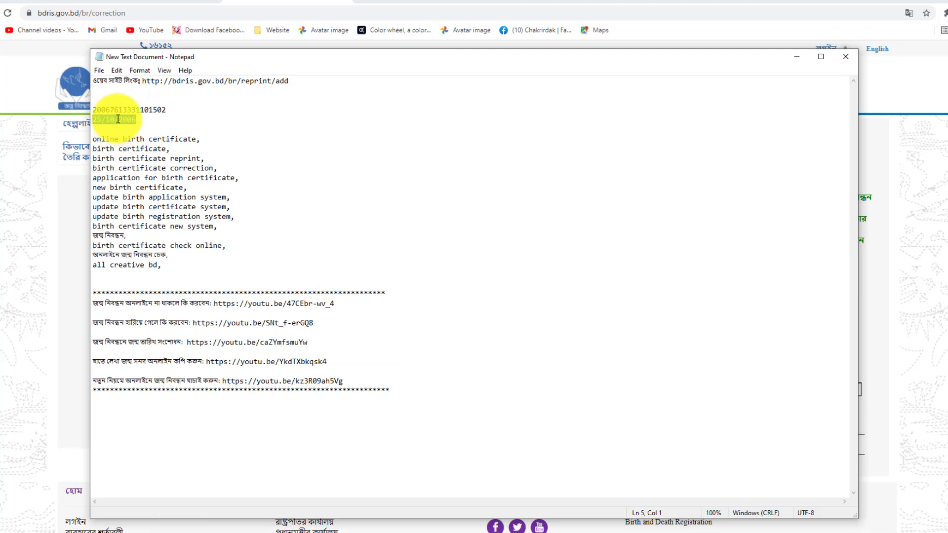
right_click(118, 121)
left_click(96, 149)
key("alt+Tab")
left_click(340, 343)
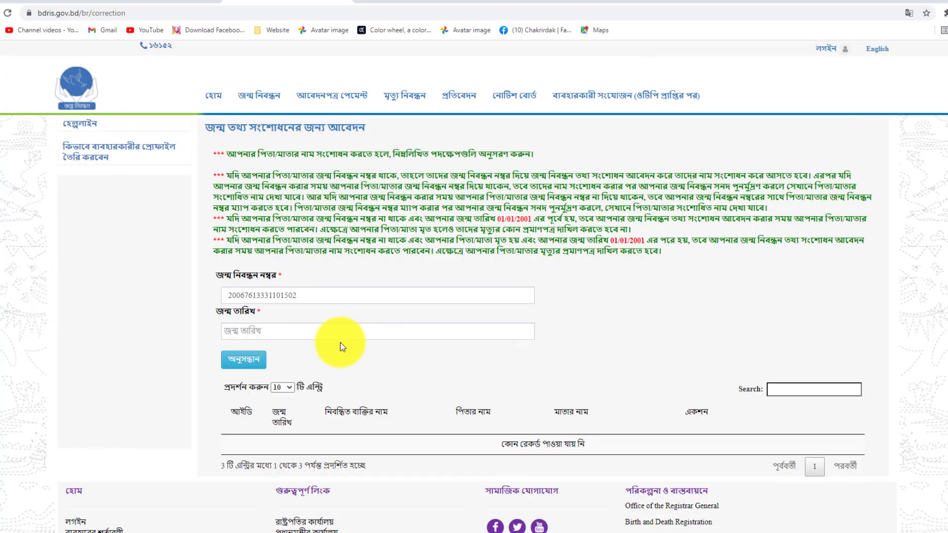
left_click(339, 333)
right_click(337, 332)
left_click(368, 415)
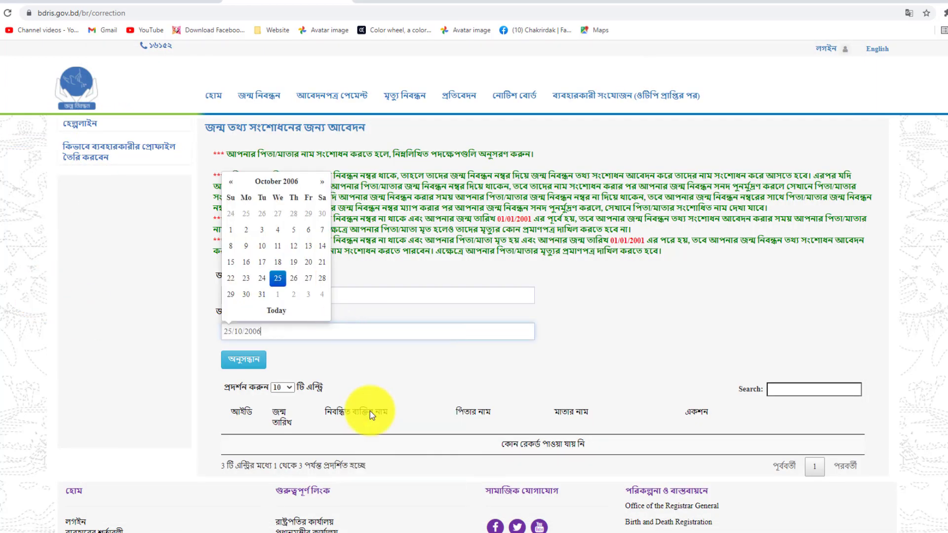
left_click(148, 375)
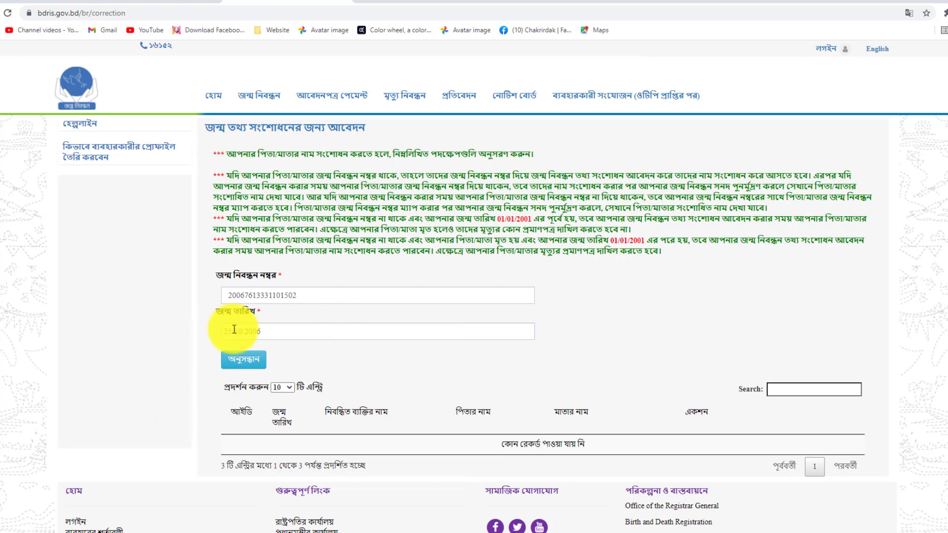
Search for the birth record, select the matching entry for correction and confirm the selection
left_click(253, 363)
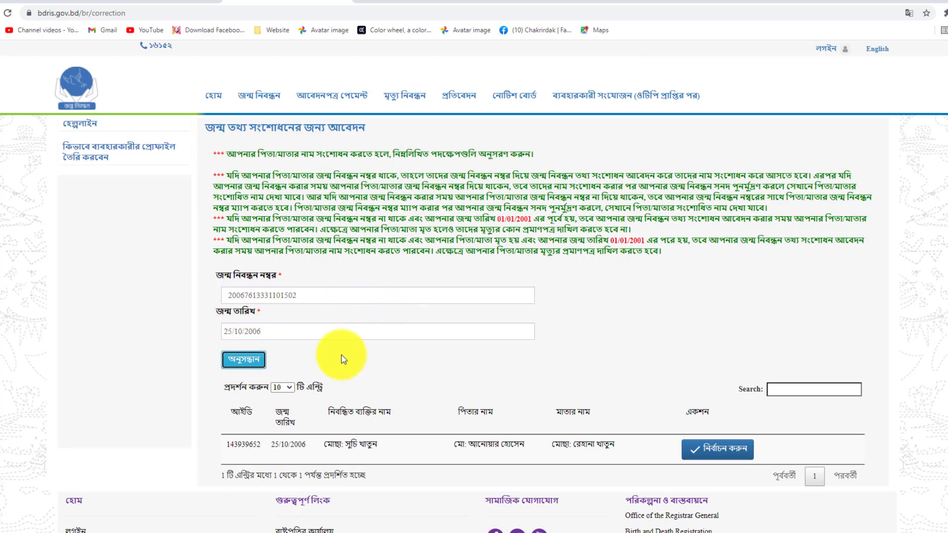
left_click(247, 361)
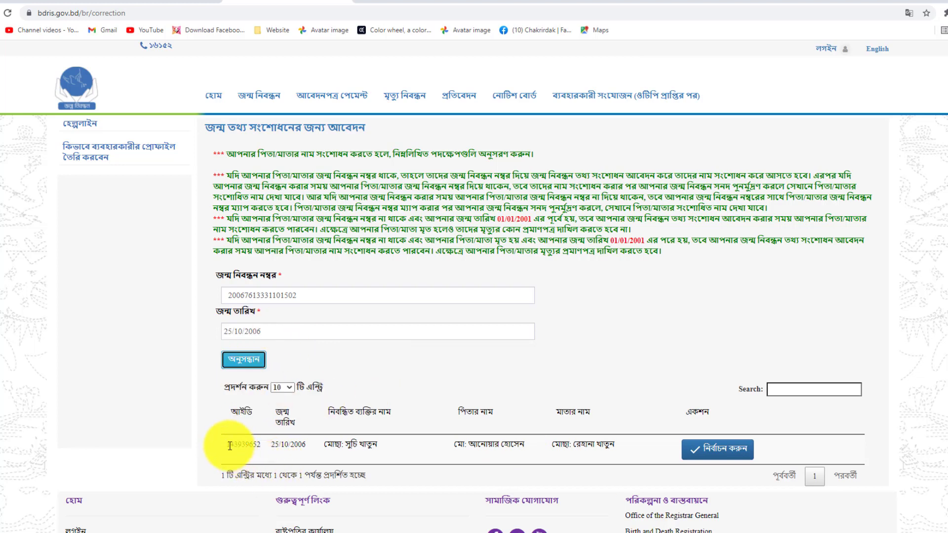
left_click_drag(229, 446, 348, 446)
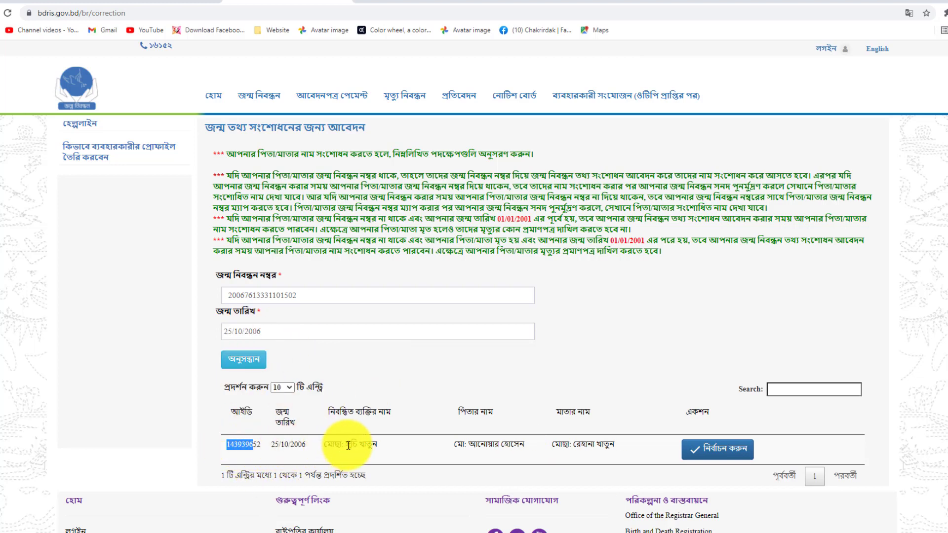
left_click(538, 363)
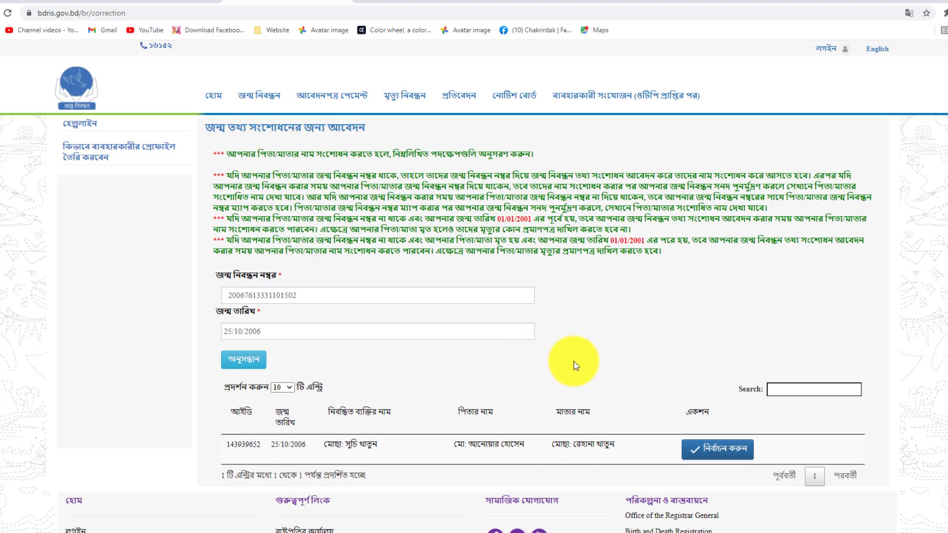
left_click(724, 453)
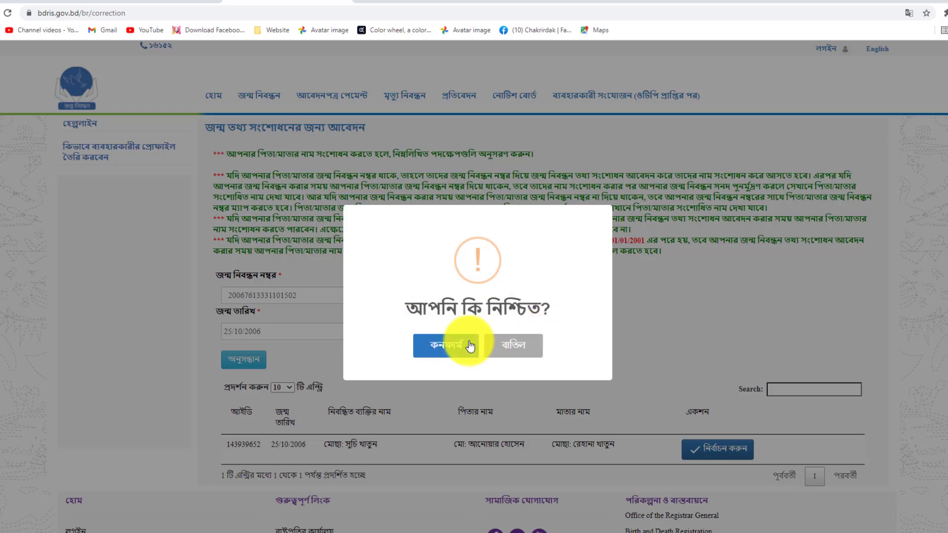
left_click(447, 346)
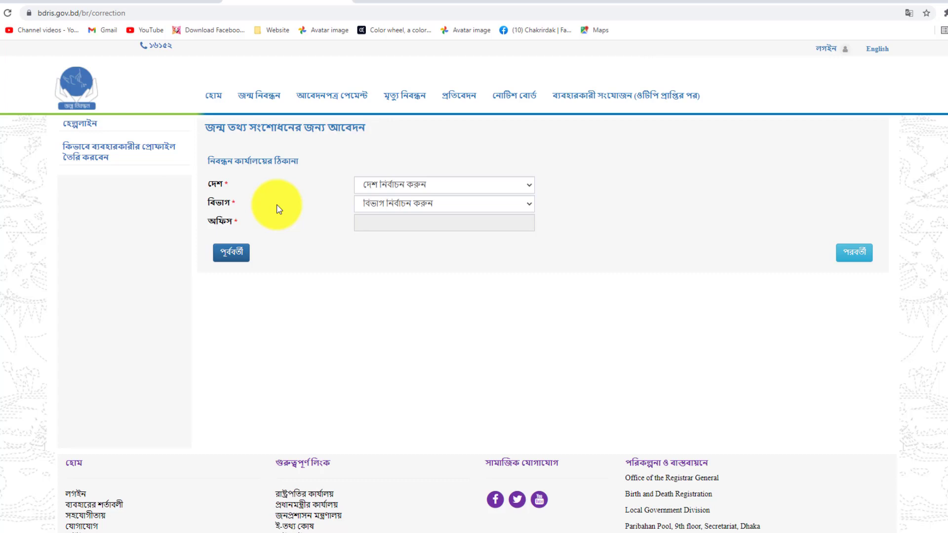
Set the registration office's country to বাংলাদেশ, division to রাজশাহী বিভাগ and district to পাবনা
left_click(412, 186)
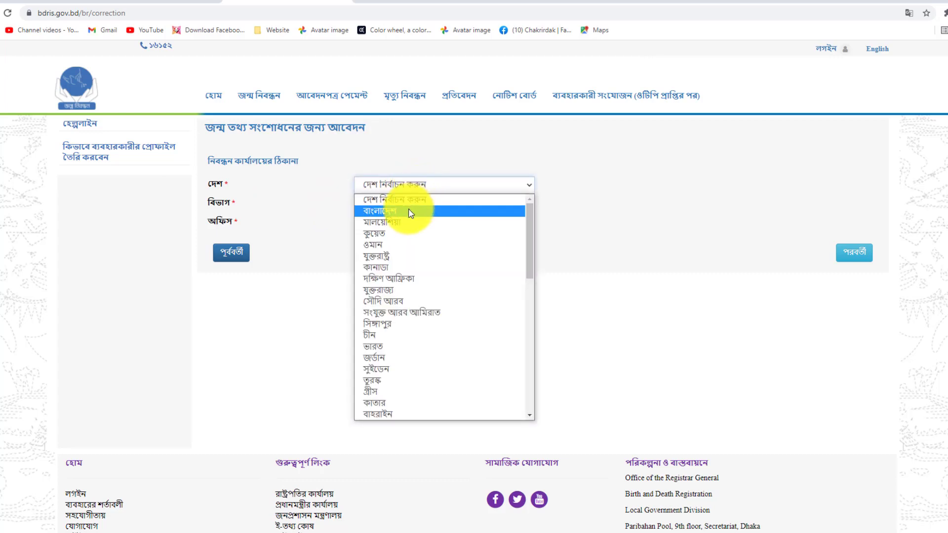
left_click(410, 211)
left_click(389, 202)
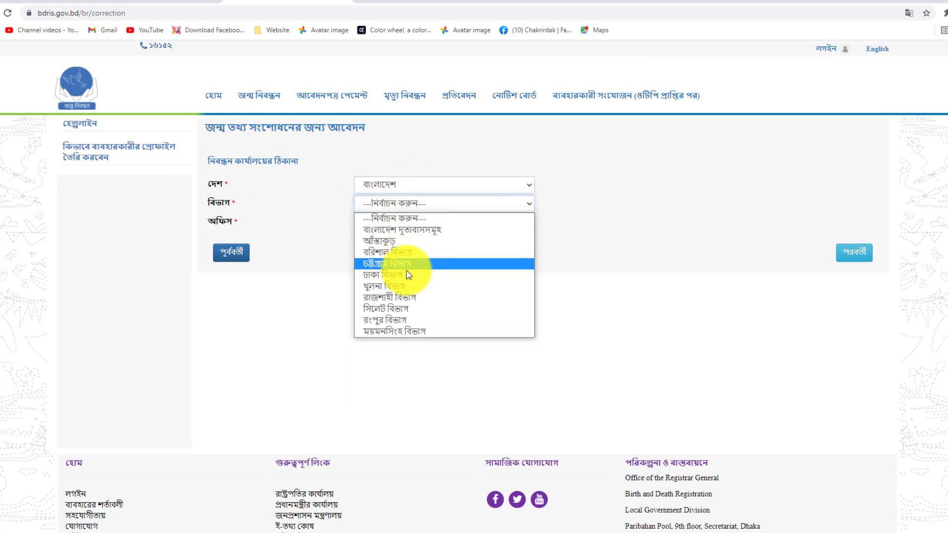
left_click(407, 297)
left_click(395, 223)
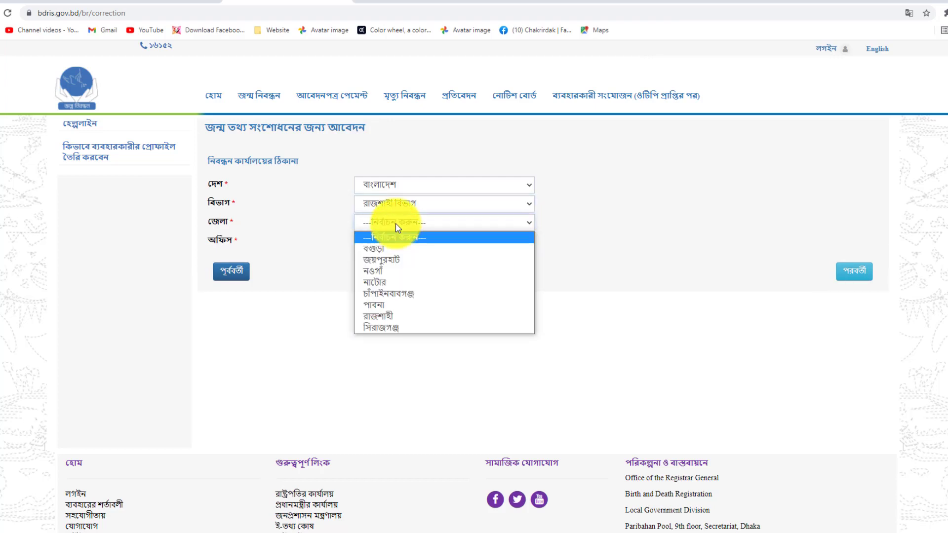
left_click(410, 305)
Set the office's upazila to ফরিদপুর and union to বিএলবাড়ী, and continue to the correction form
left_click(398, 240)
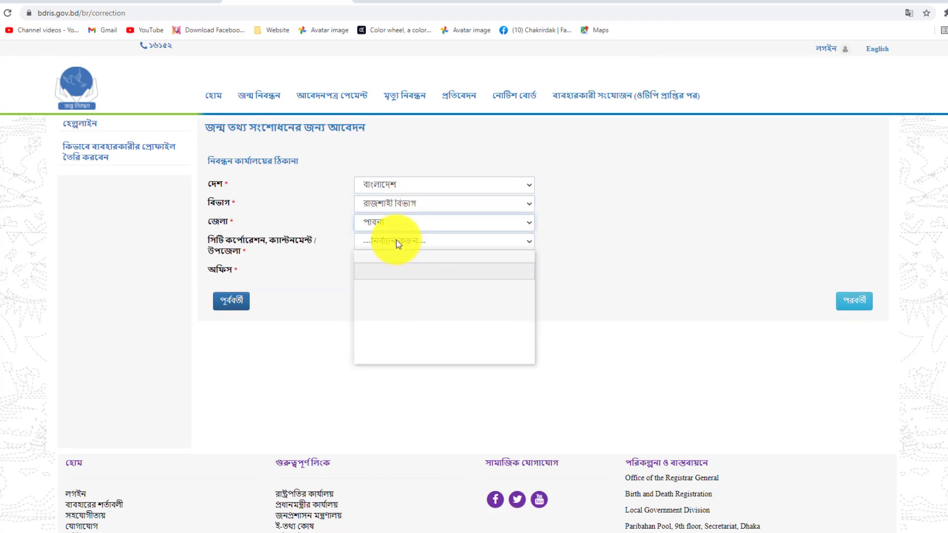
left_click(411, 312)
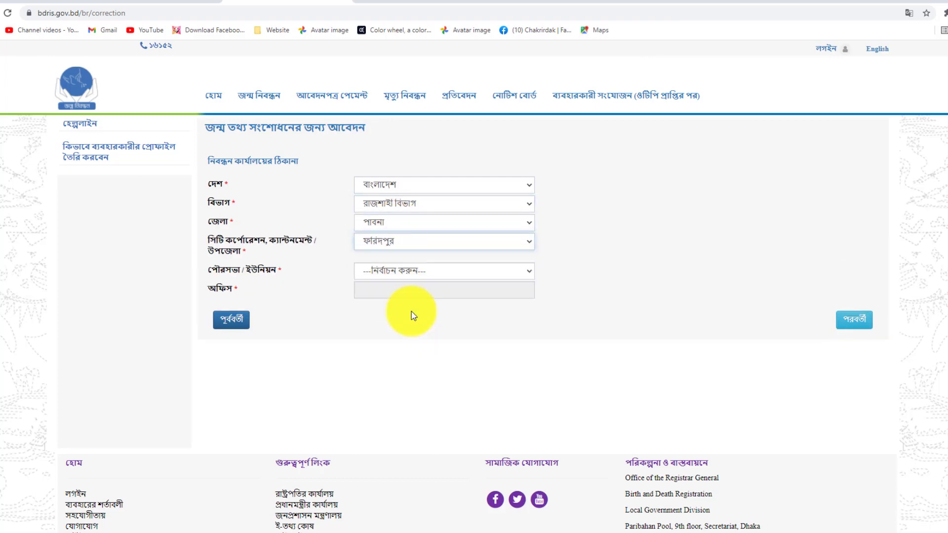
left_click(447, 274)
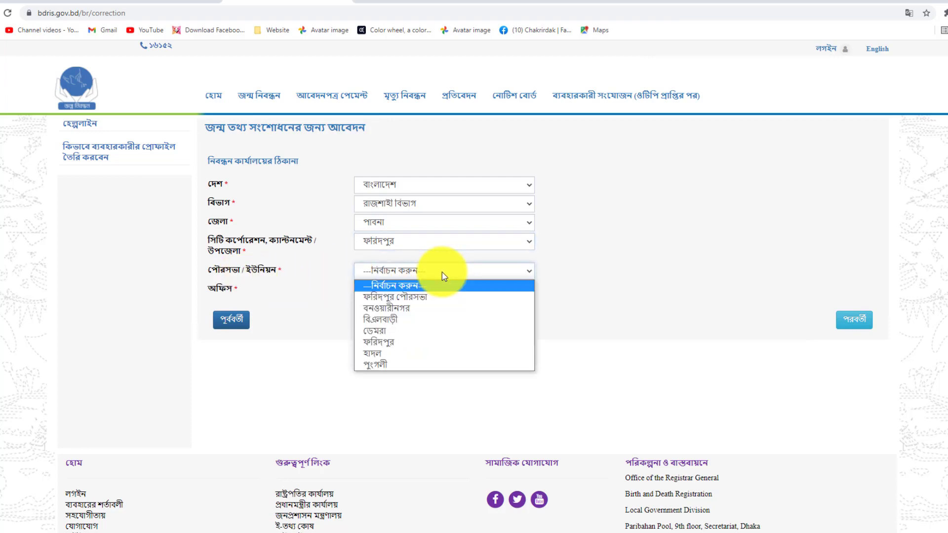
left_click(412, 320)
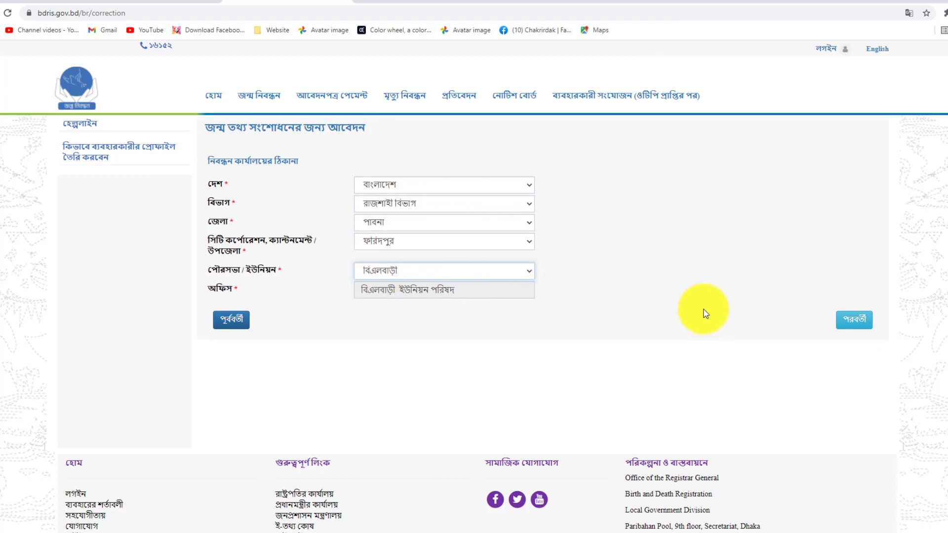
left_click(861, 324)
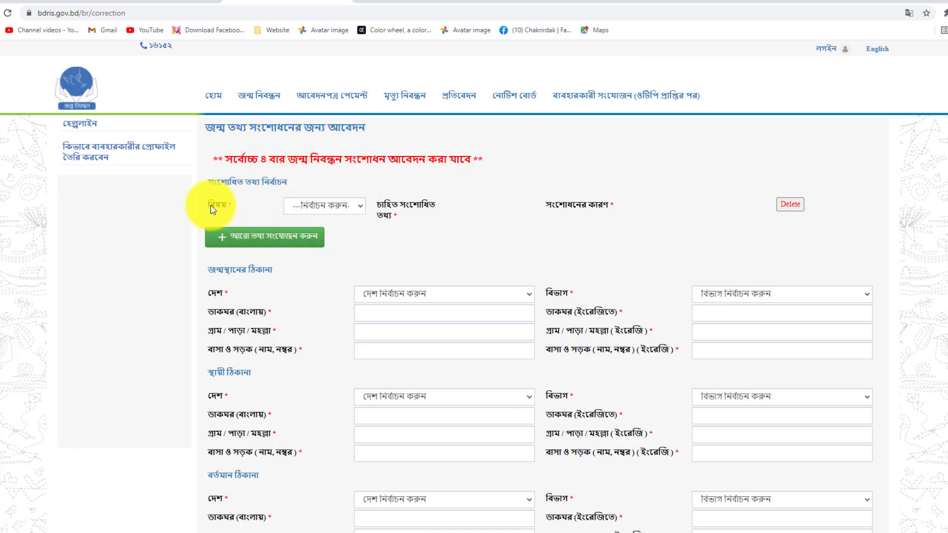
Set the subject of the correction to নাম বাংলায় and its reason to ভুল লিপিবদ্ধ করা হয়েছিল
left_click(341, 205)
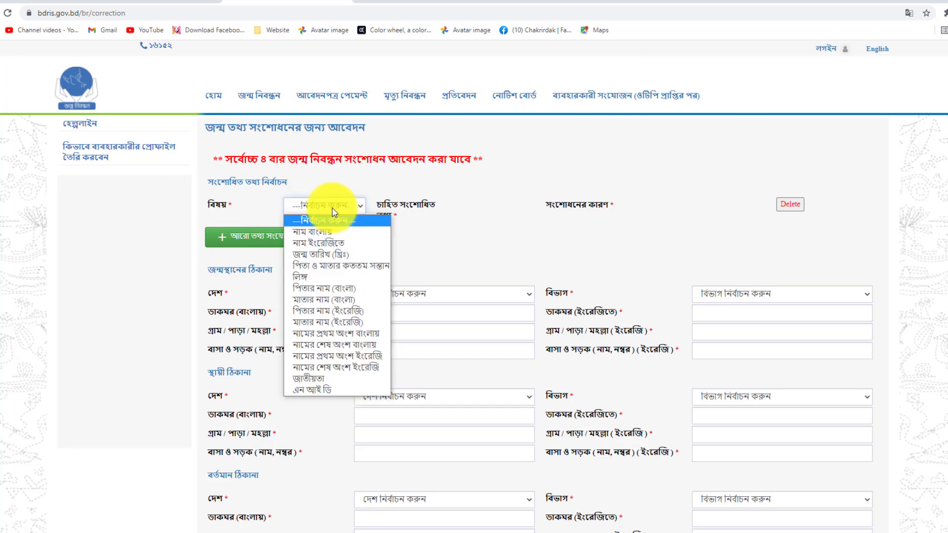
left_click(358, 237)
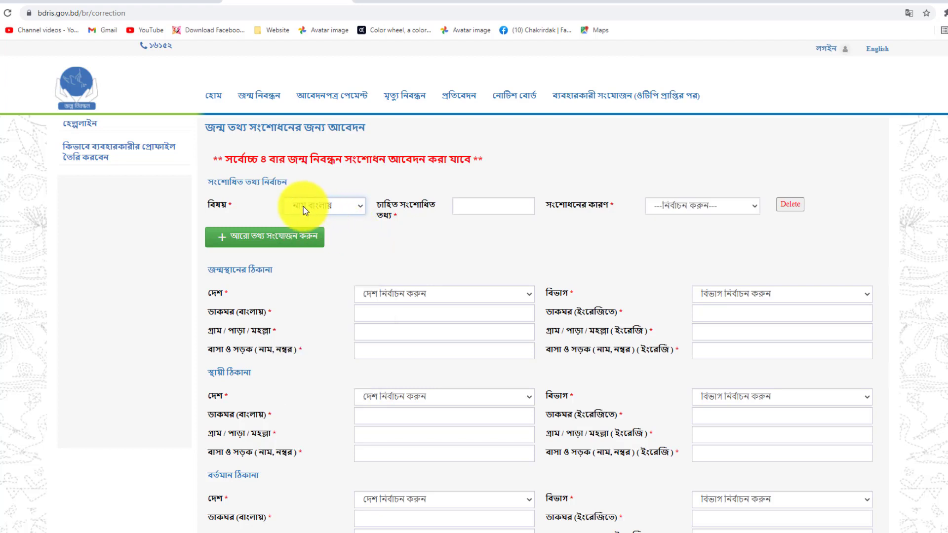
left_click(479, 205)
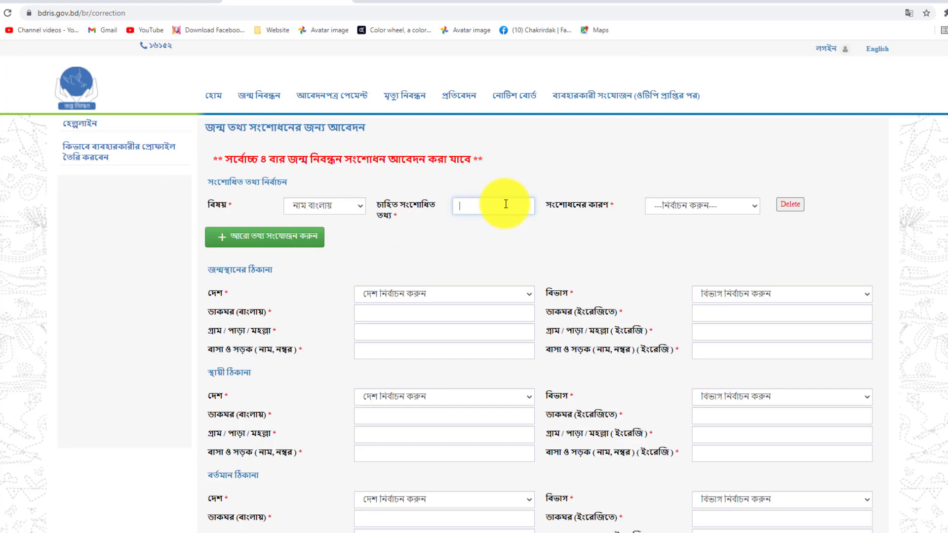
left_click(701, 206)
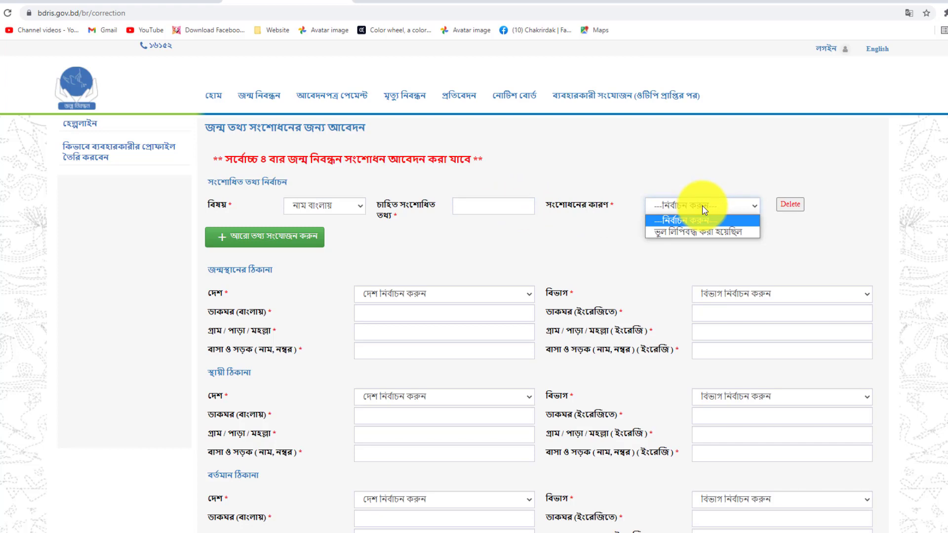
left_click(706, 231)
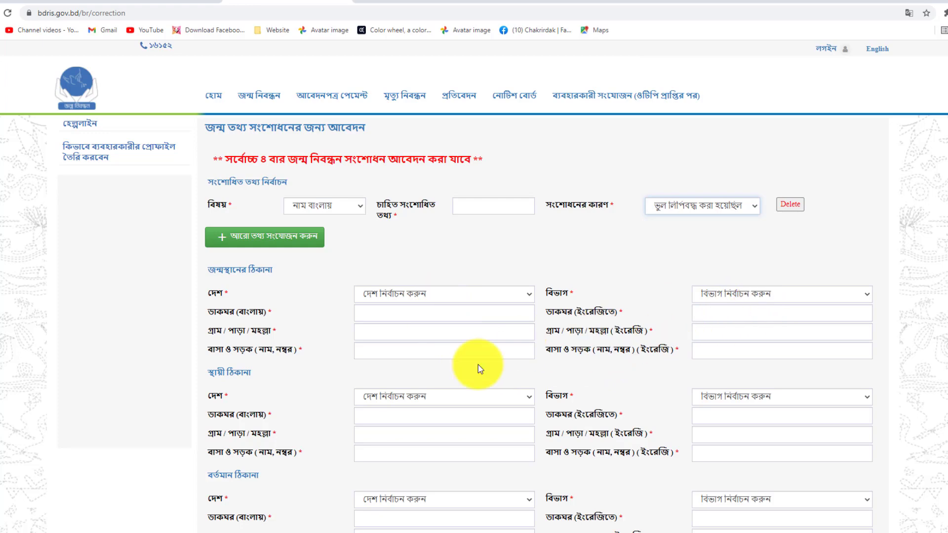
In the applicant information, try the relationships নিজ, পিতা and মাতা, and settle on অন্যান্য
scroll(478, 364, "down", 1)
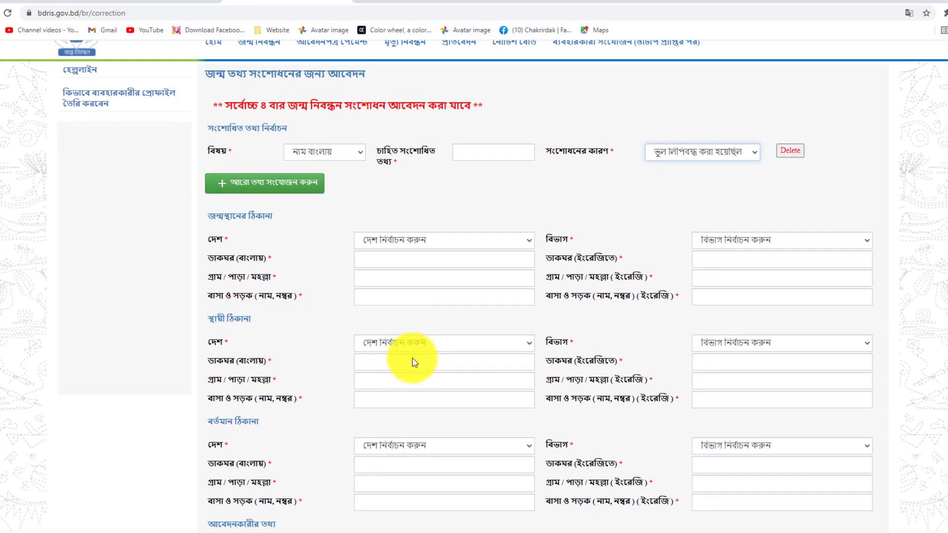
scroll(482, 383, "down", 1)
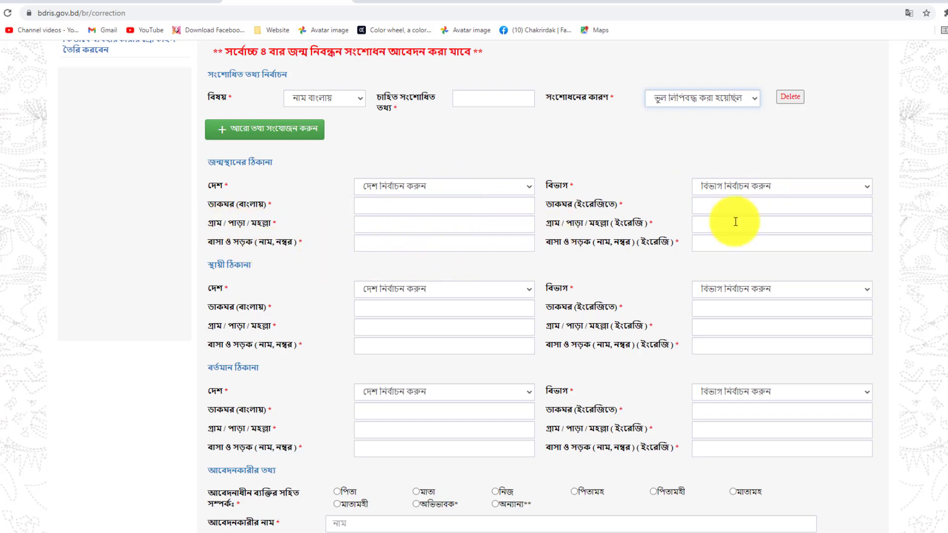
scroll(482, 338, "down", 2)
scroll(484, 343, "down", 1)
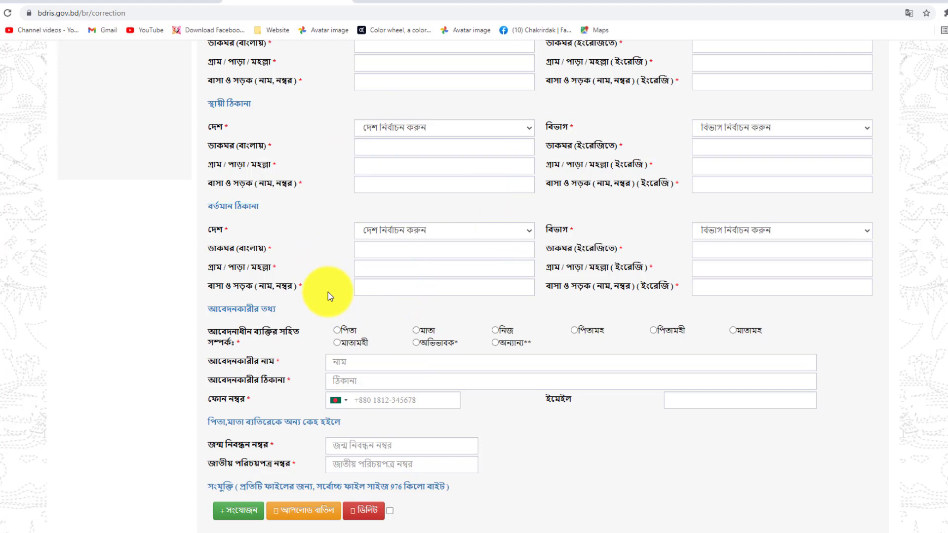
left_click(495, 330)
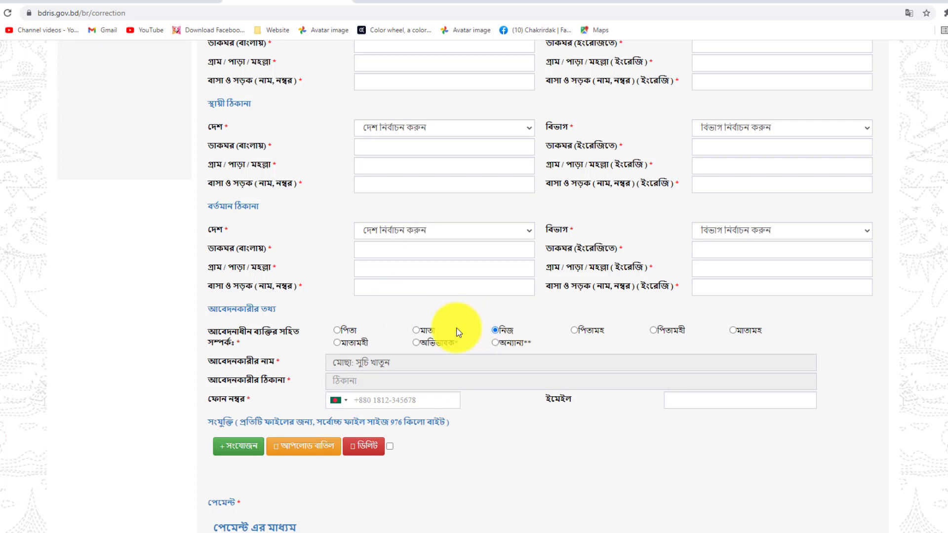
left_click(337, 331)
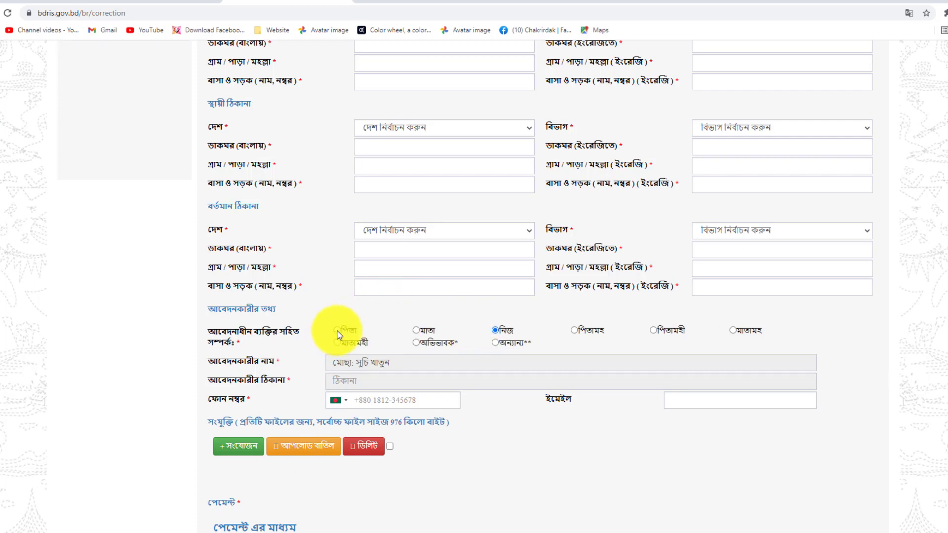
left_click(416, 330)
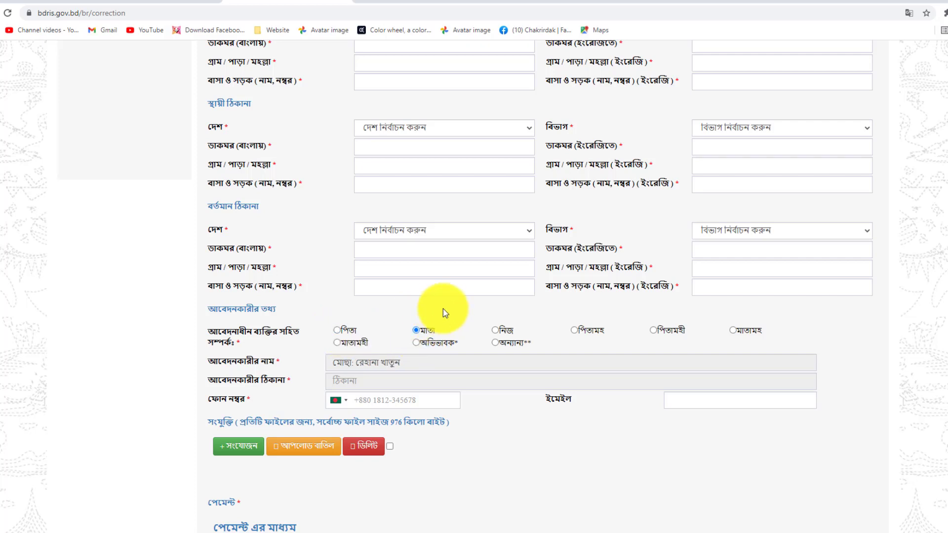
left_click(495, 342)
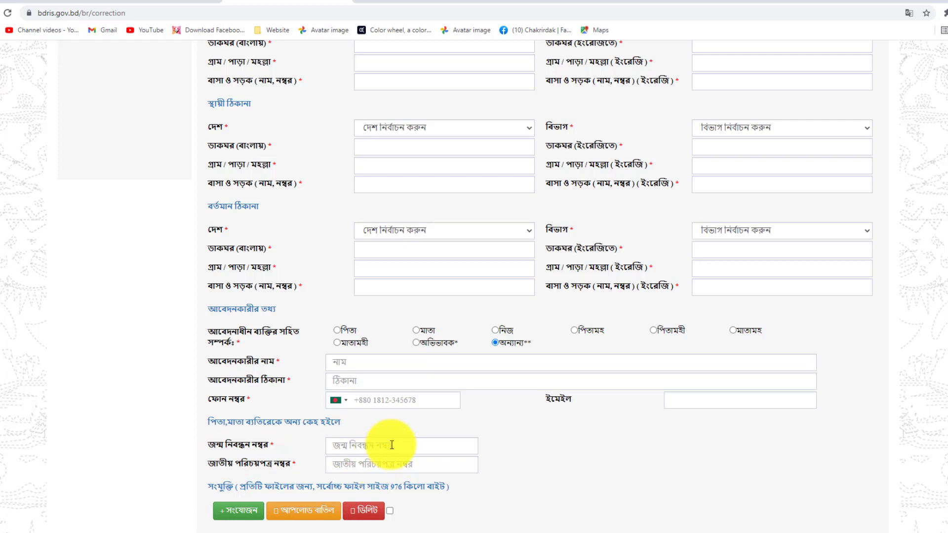
In the applicant information, set the relationship to the person concerned to নিজ and open the phone number field for entry
left_click(495, 330)
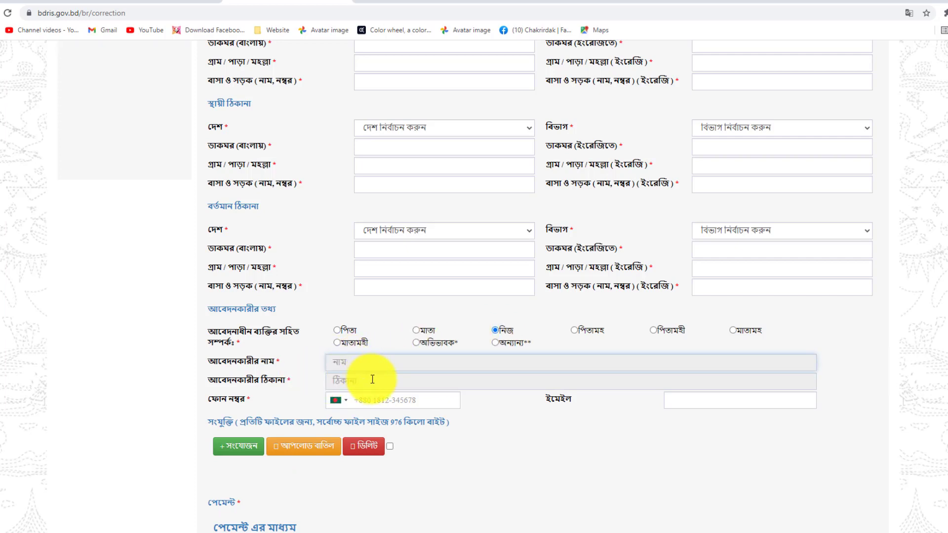
left_click(414, 404)
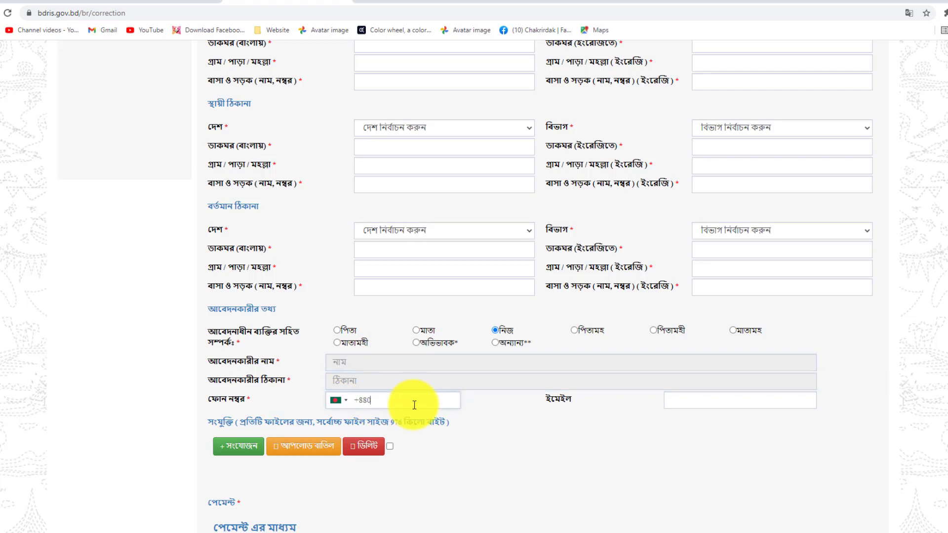
left_click(493, 412)
scroll(308, 426, "down", 2)
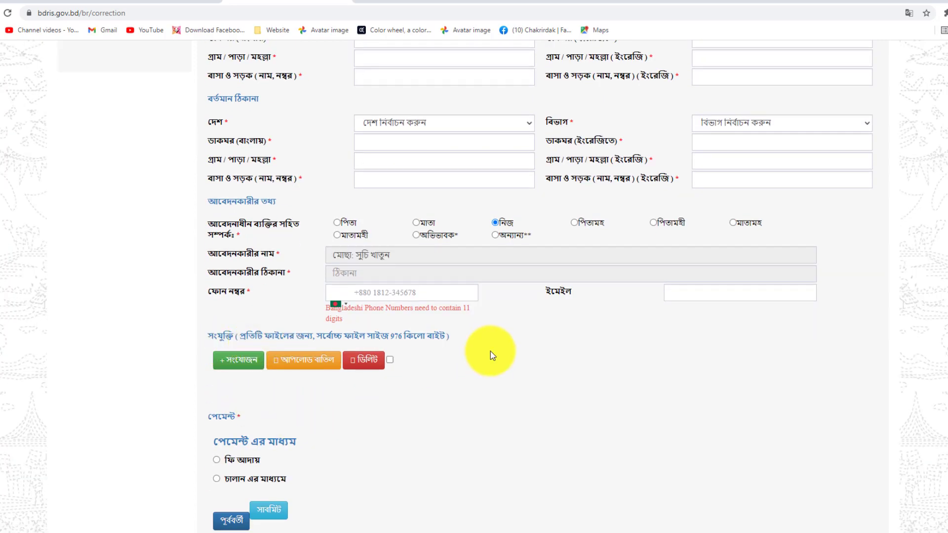
Choose ফি আদায় as the payment method for the correction application
scroll(490, 351, "up", 8)
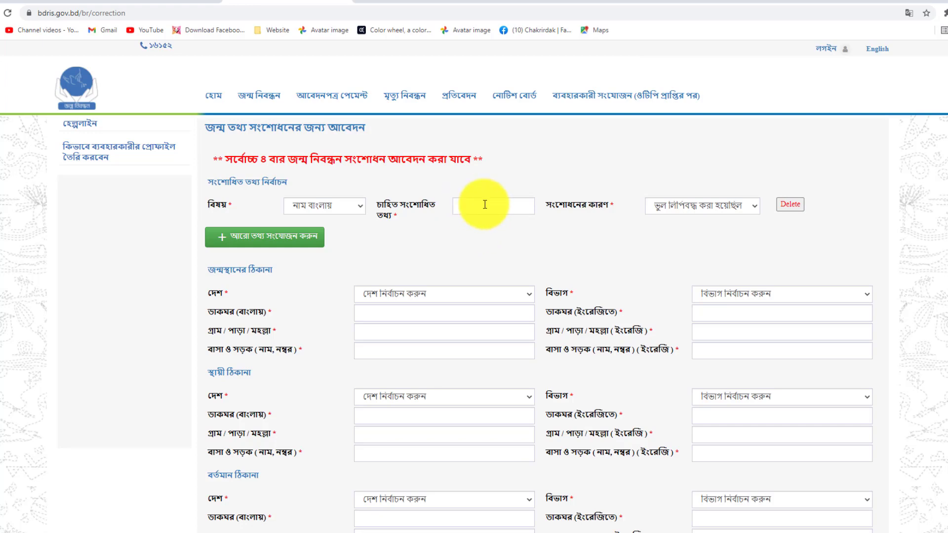
scroll(513, 316, "down", 6)
scroll(456, 364, "down", 1)
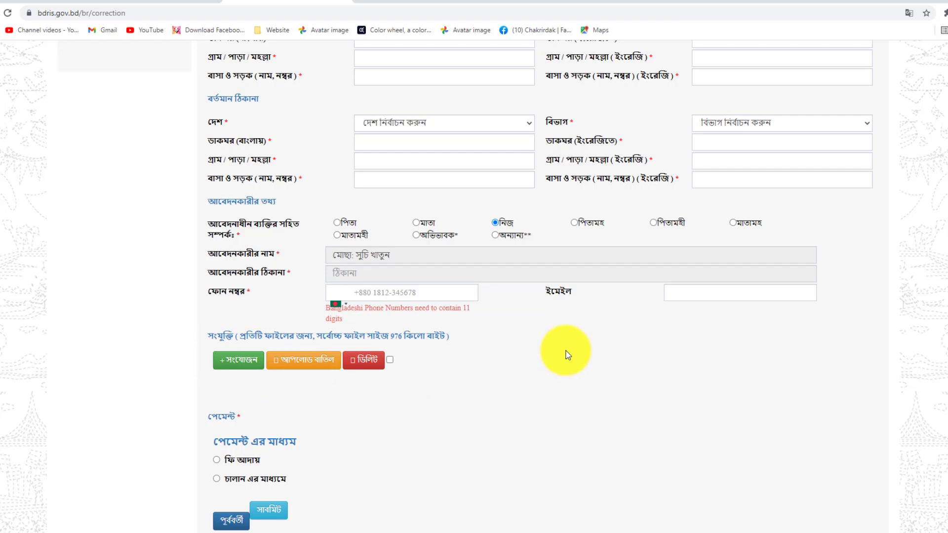
left_click(216, 460)
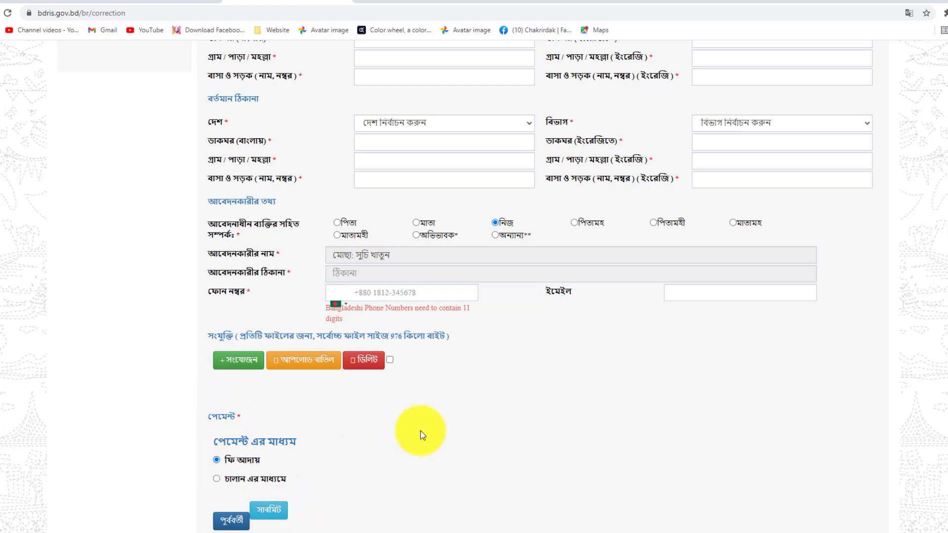
scroll(422, 433, "up", 7)
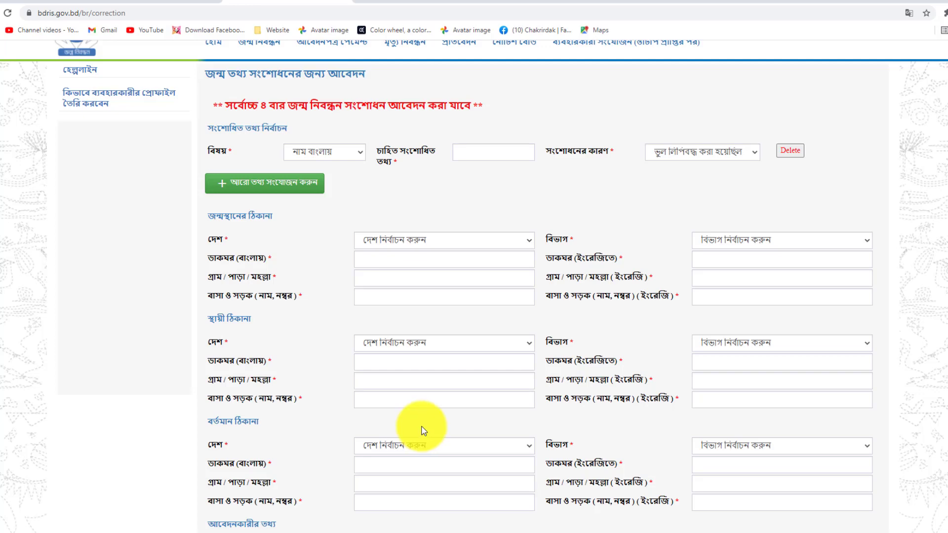
scroll(422, 430, "down", 7)
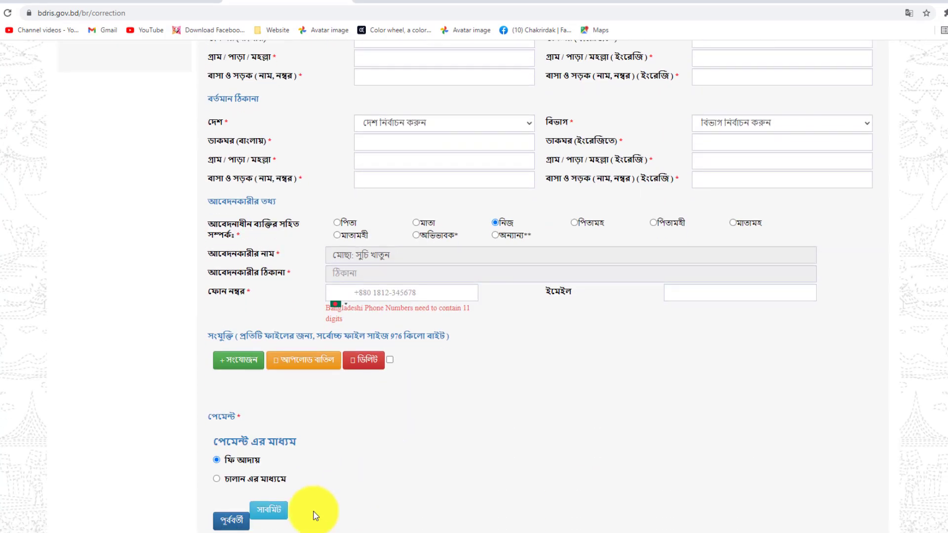
scroll(491, 482, "up", 8)
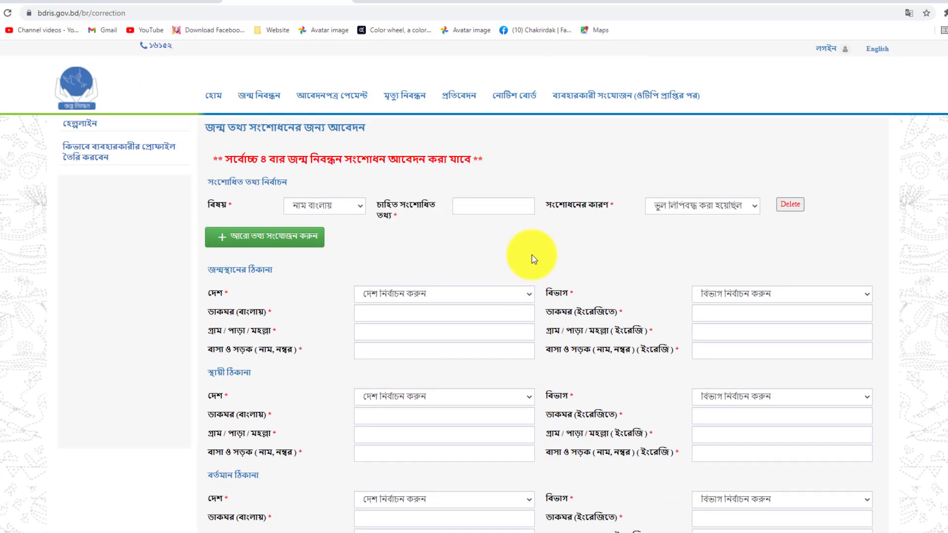